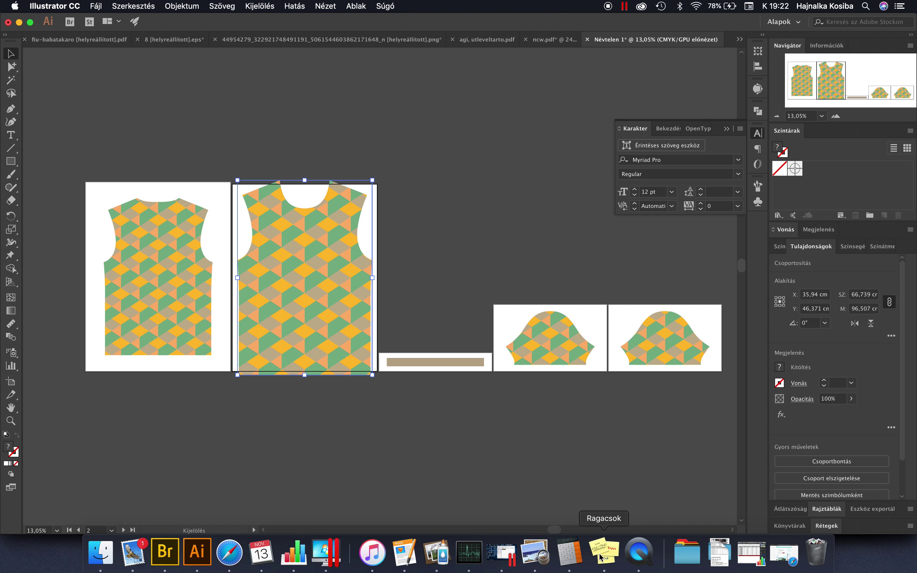
Write a Stickies note: "a probléma itt van. És már meg is növelte a méretét. Ezért nem tudom én alakítani nektek!"
click(603, 553)
key(Return)
text(éma itt van És)
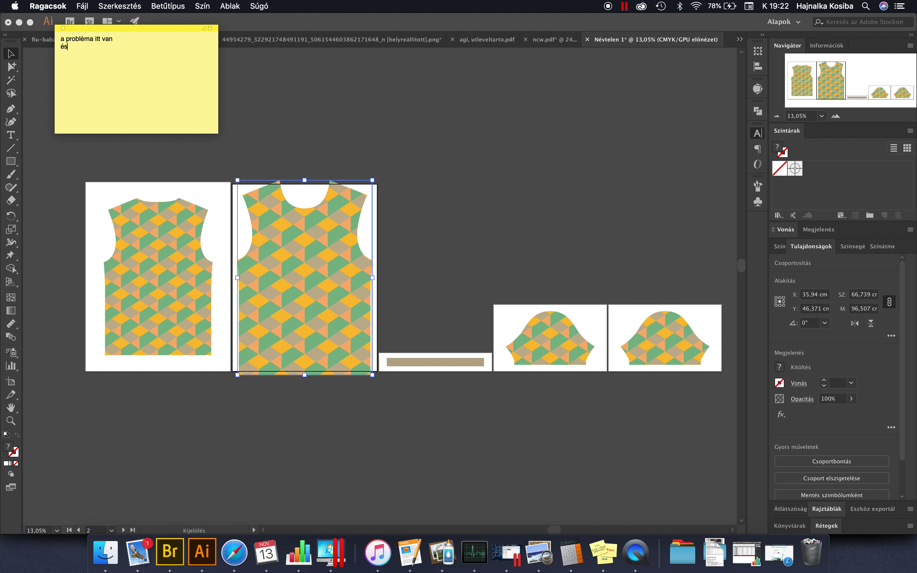
text( már meg is növelte a méretét. Ezért nem tudom)
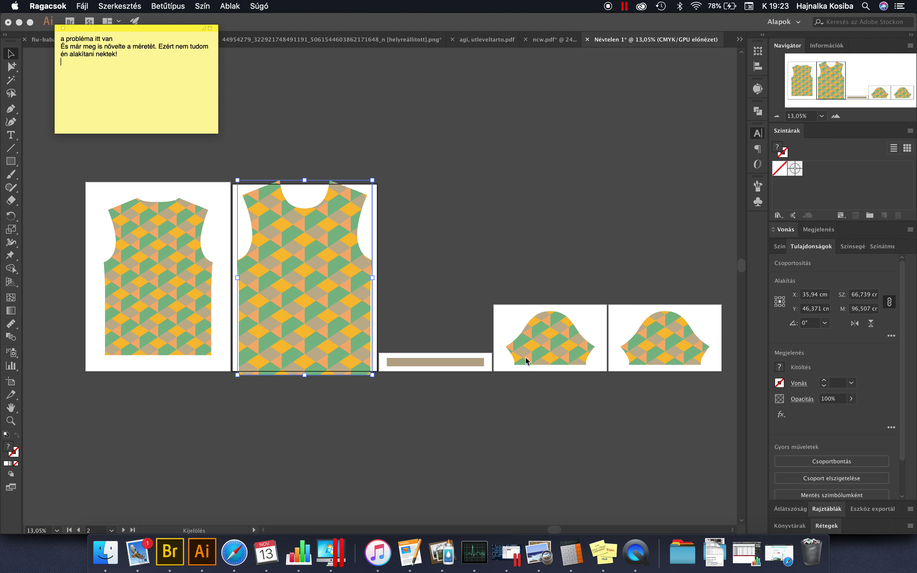
Return to Illustrator, undo the enlargement of the shirt piece on the second artboard, and clear the selection
click(377, 240)
key(super+z)
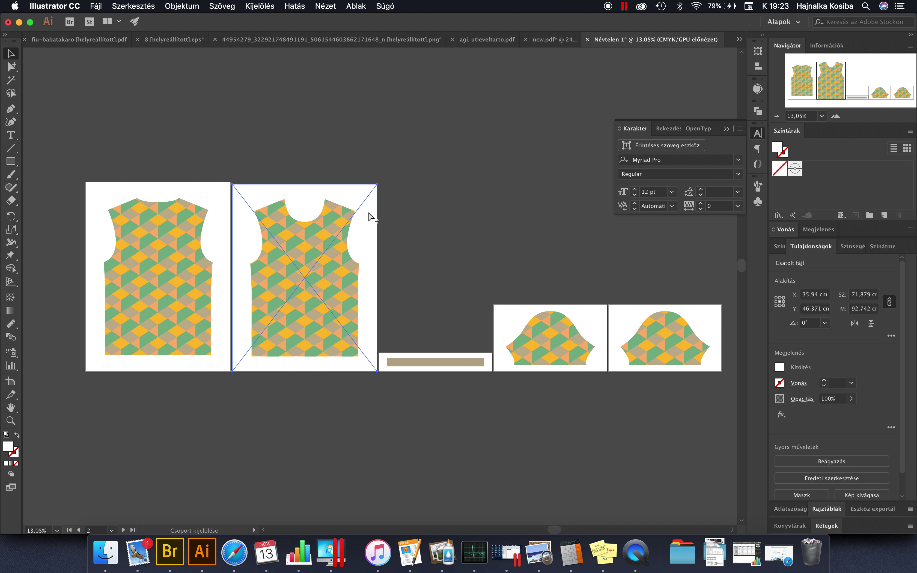
click(367, 119)
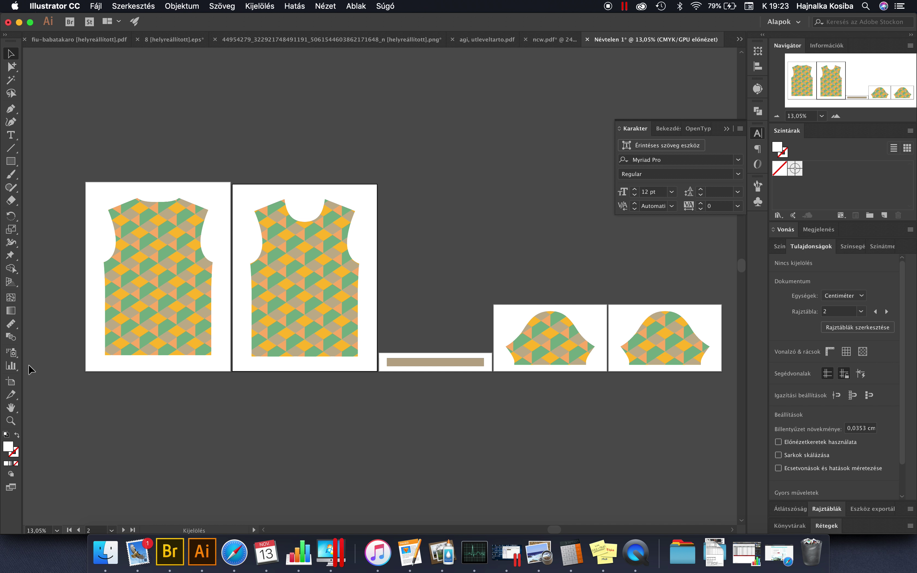
Add the text "M" on the empty canvas beside the second shirt piece and select it as an object
click(11, 135)
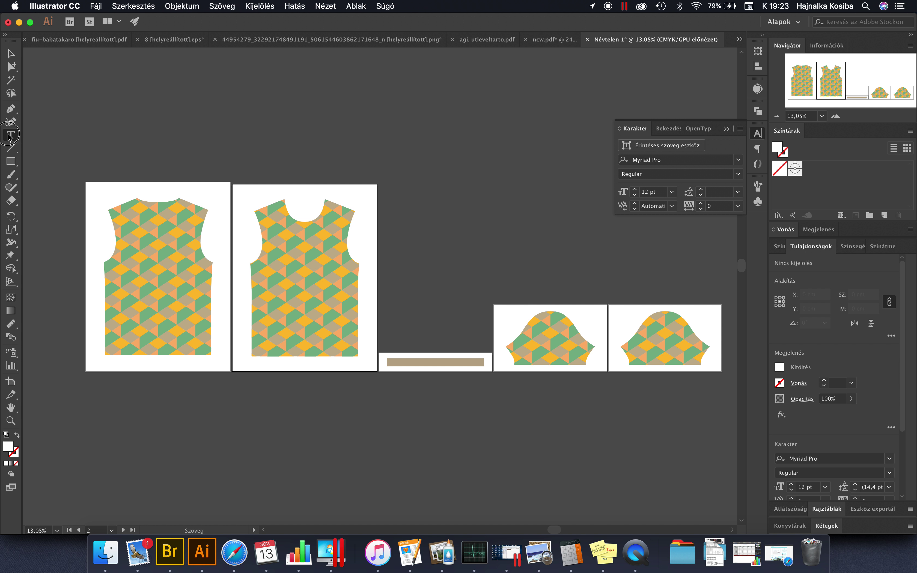
click(398, 231)
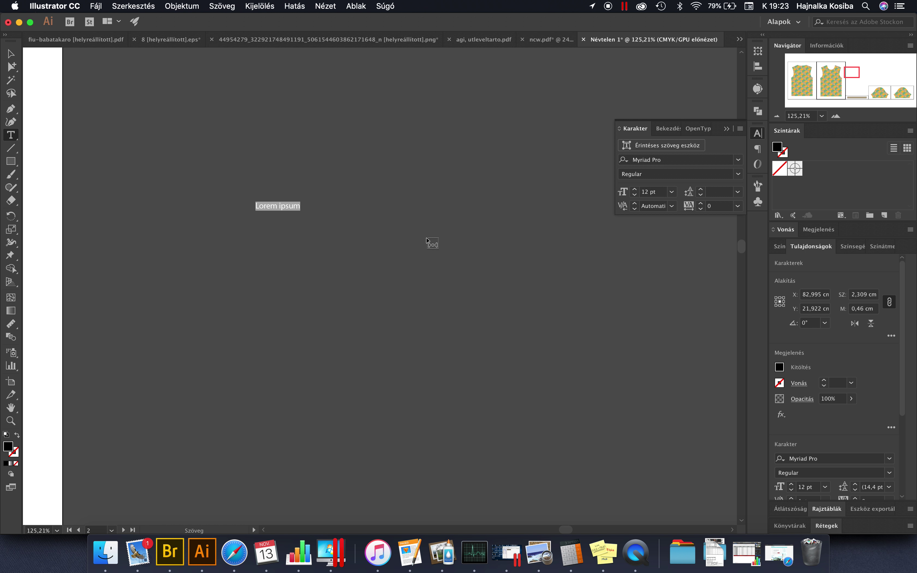
key(BackSpace)
click(11, 53)
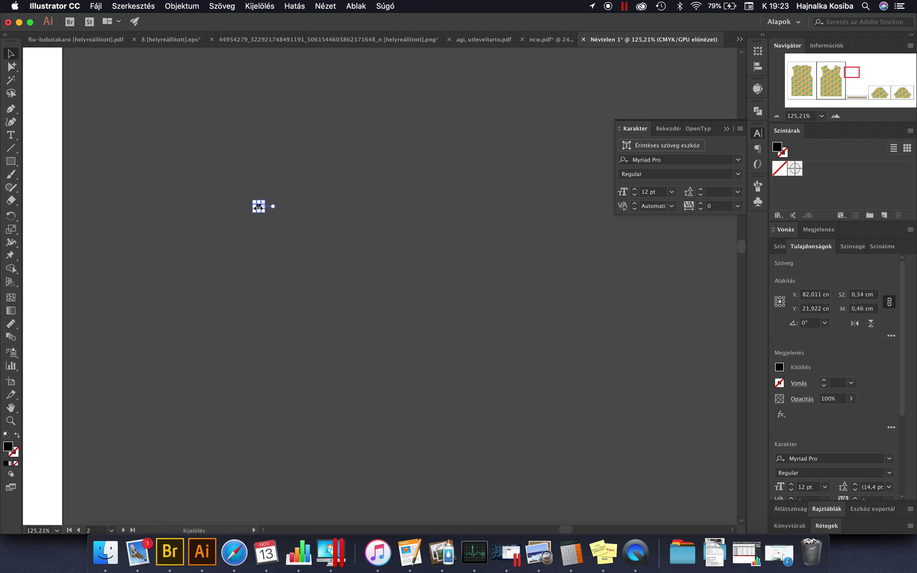
Set the M text's height to 0,7 cm with its proportions kept
scroll(258, 208, left, 5)
scroll(258, 207, down, 3)
click(869, 296)
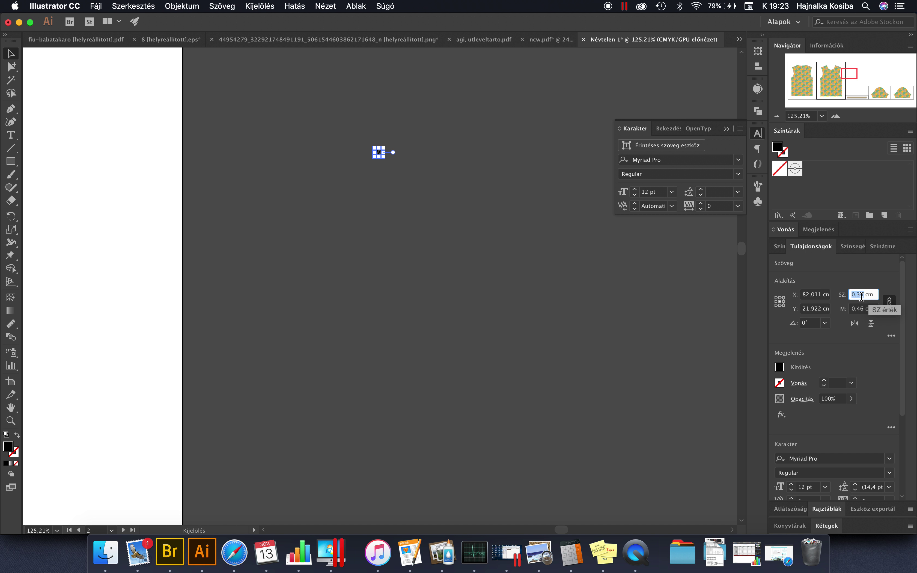
click(873, 311)
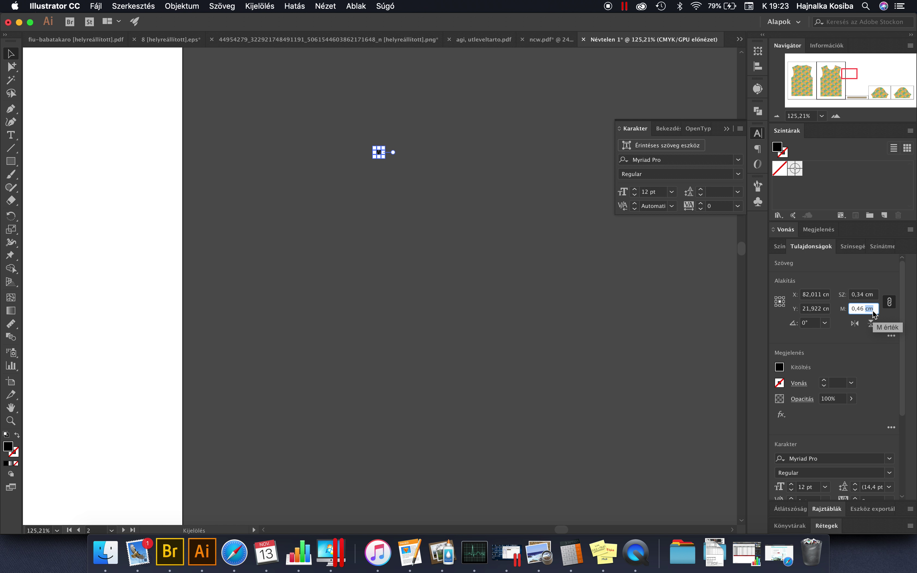
key(super+a)
text(7)
key(Return)
double_click(859, 311)
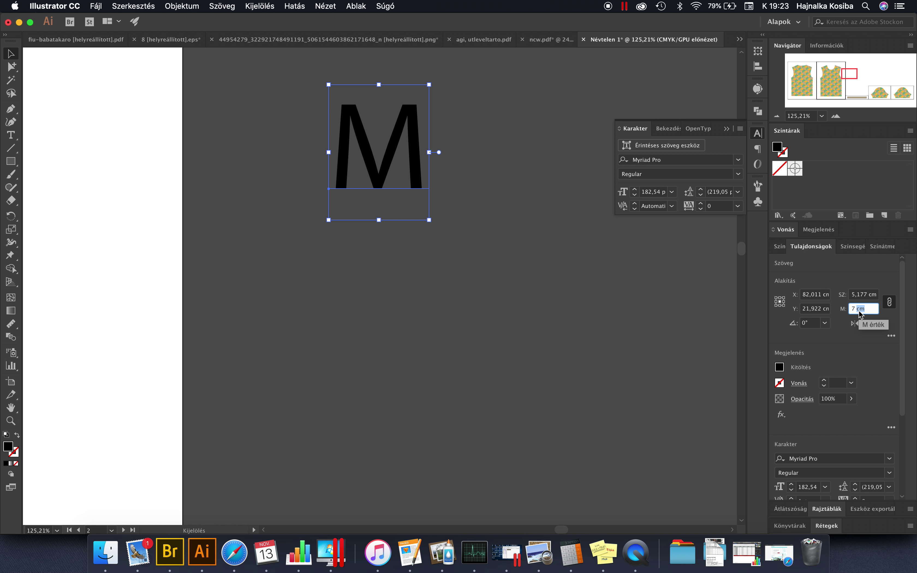
text(0,7)
key(Return)
Move the M into the right underarm corner of the second shirt piece
scroll(501, 215, down, 5)
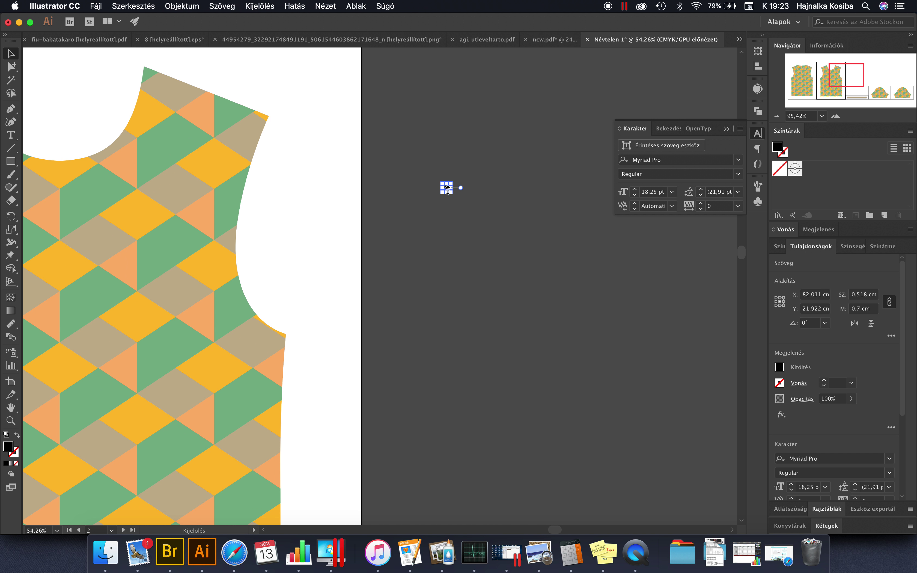
scroll(447, 188, up, 3)
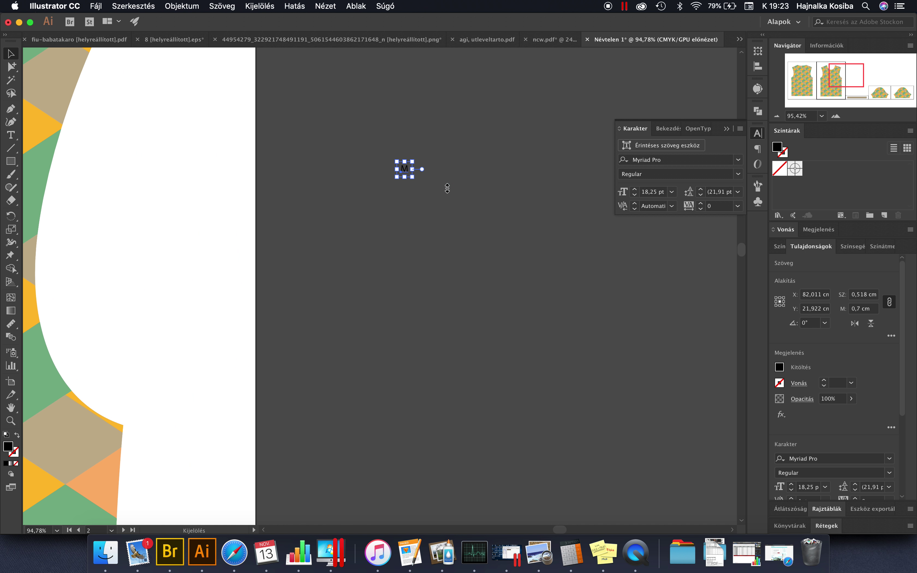
drag(406, 169, 118, 427)
click(159, 403)
Copy the M and place the copy in the right underarm corner of the first shirt piece
scroll(158, 403, down, 3)
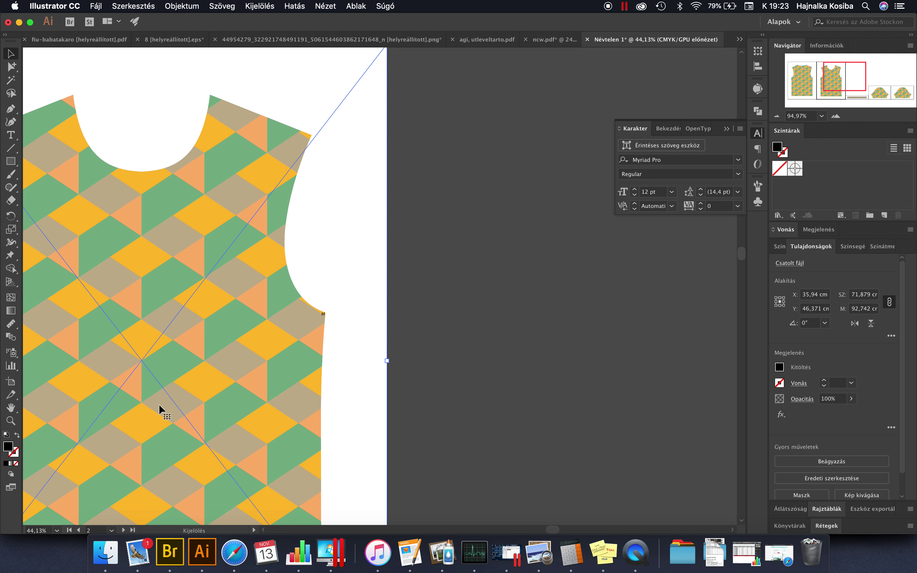
click(324, 311)
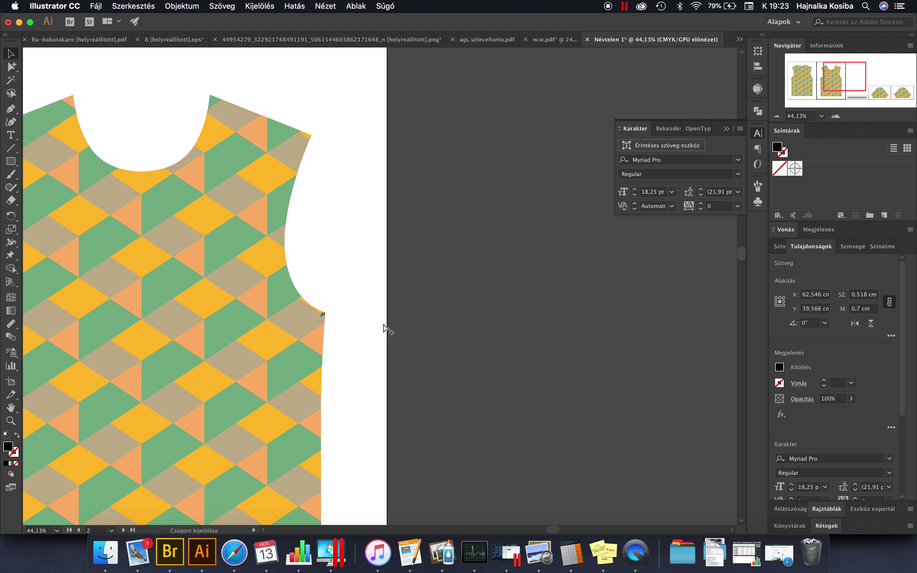
scroll(383, 328, up, 4)
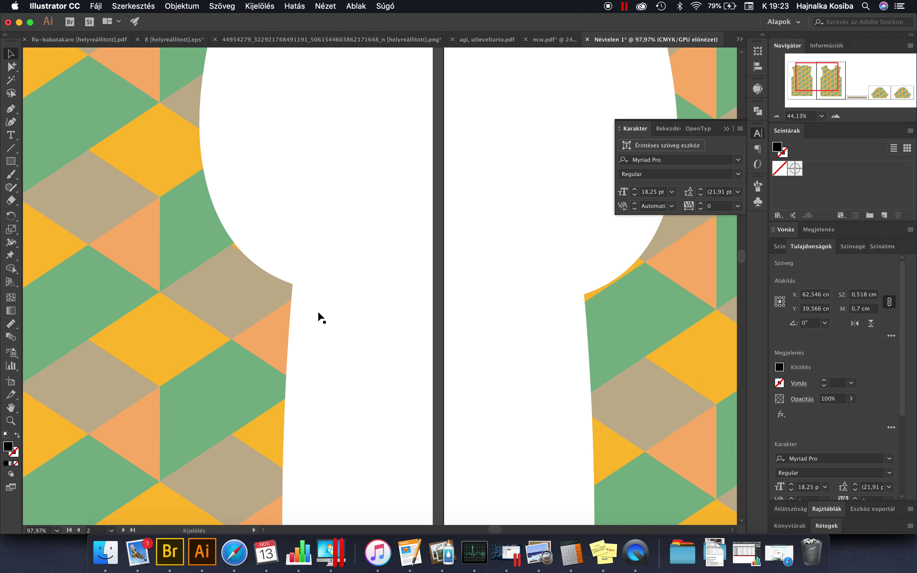
scroll(318, 310, up, 2)
click(376, 287)
drag(376, 286, 282, 280)
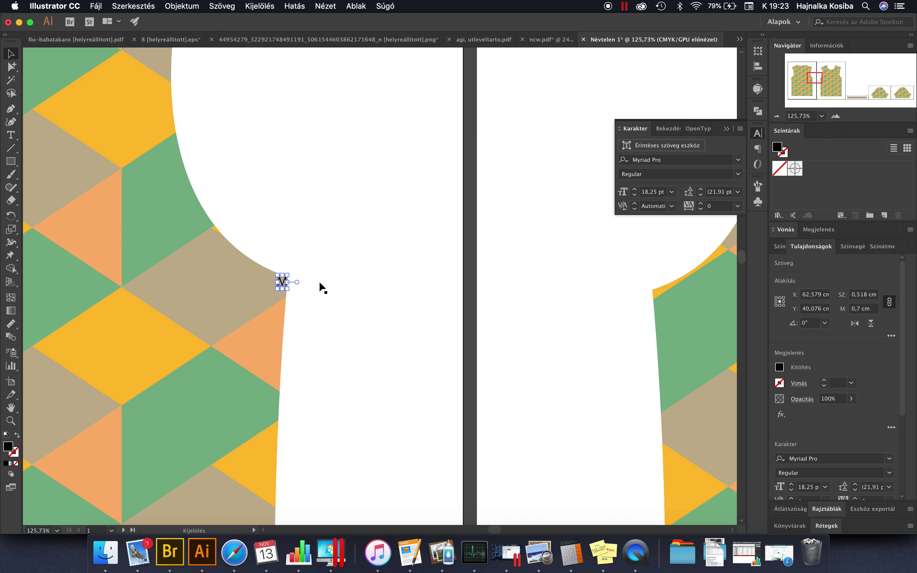
Paste another M and place it at the lower-left corner of the narrow beige strip
scroll(318, 281, down, 7)
scroll(320, 284, right, 10)
scroll(320, 285, down, 4)
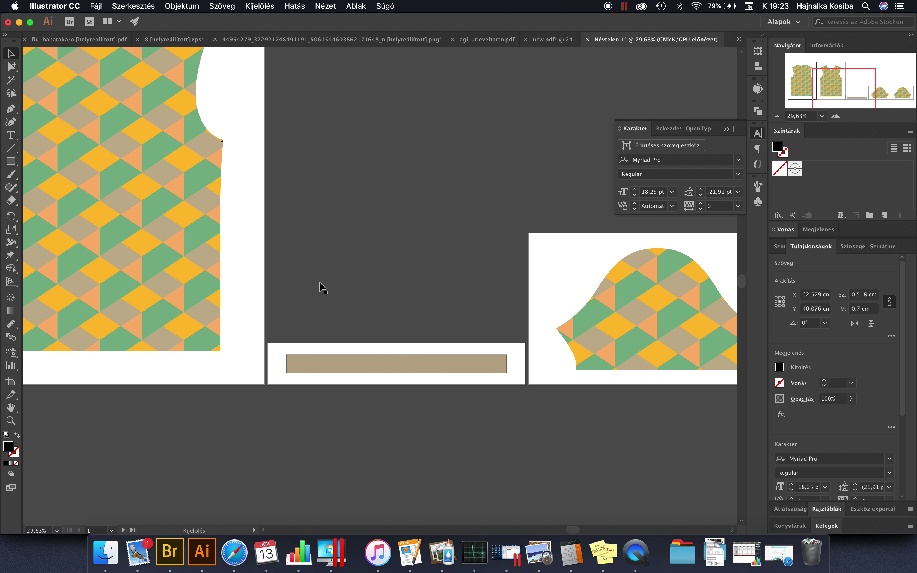
key(cmd+v)
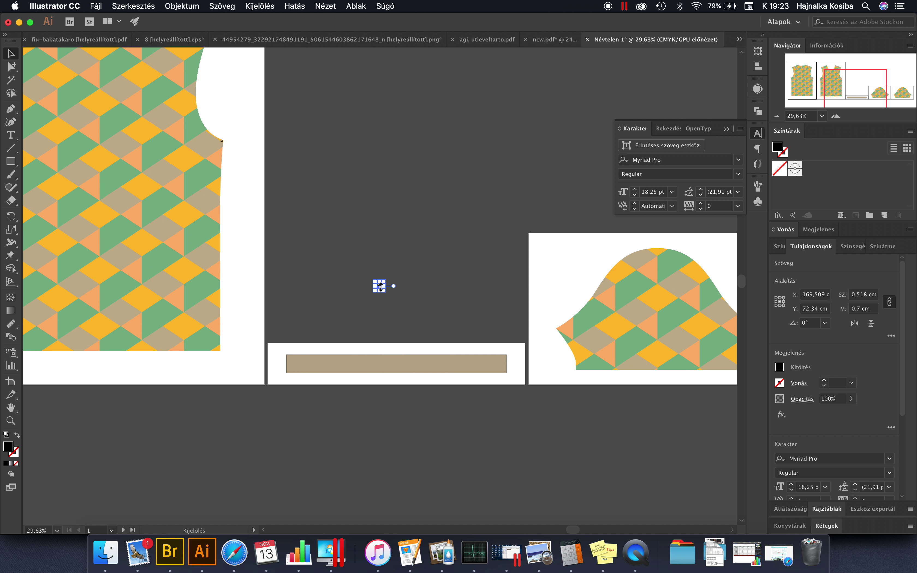
scroll(380, 287, up, 3)
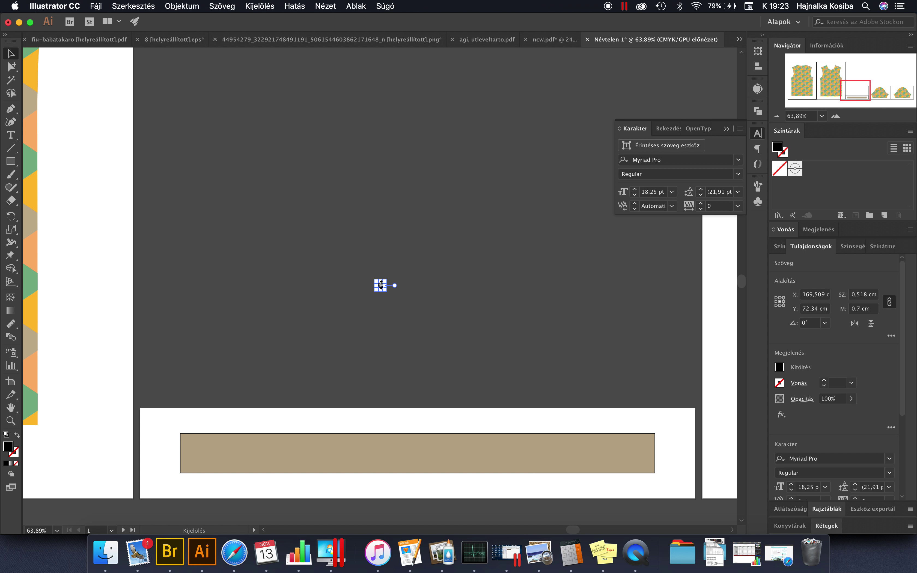
drag(381, 286, 234, 387)
drag(177, 468, 176, 468)
Paste another M and place it at the left tip of the first sleeve
scroll(317, 393, right, 15)
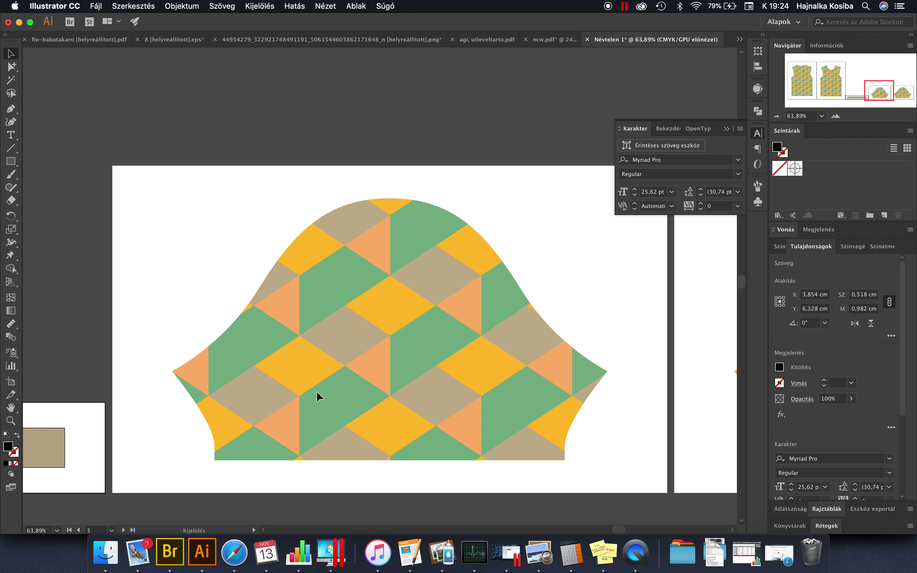
key(super+v)
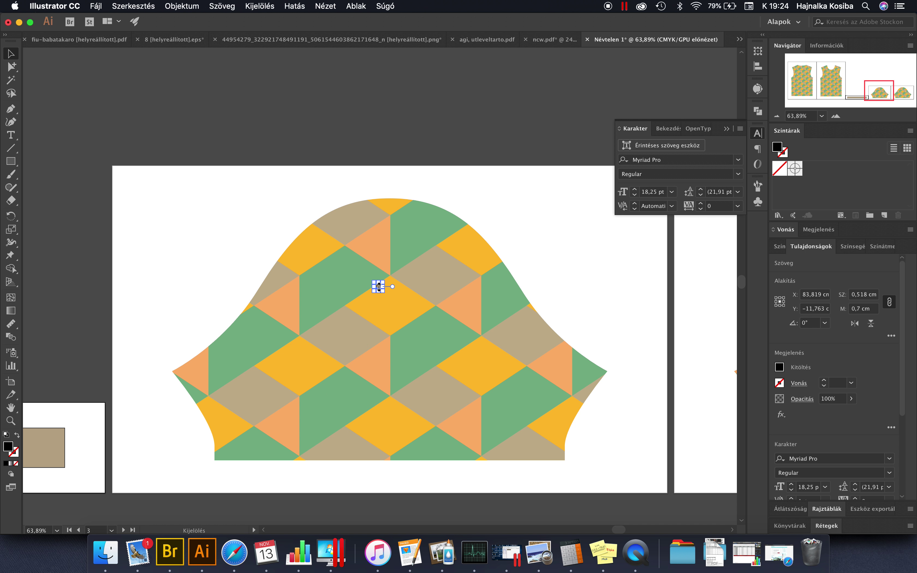
scroll(380, 286, up, 3)
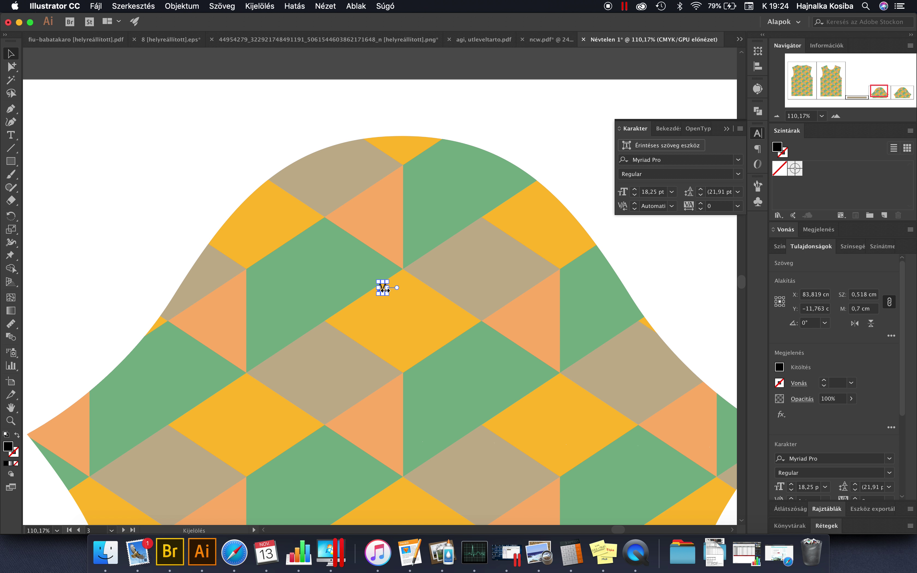
drag(383, 289, 33, 436)
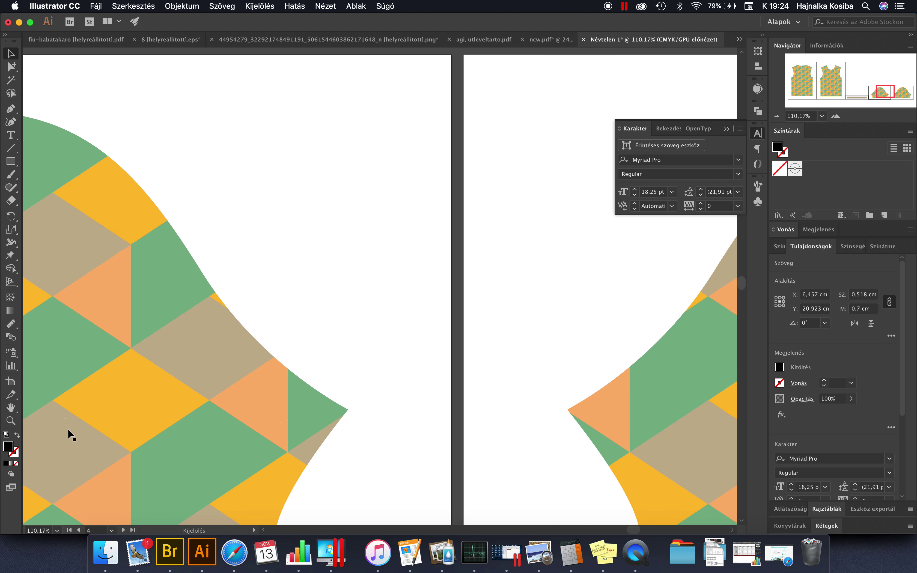
Paste another M and place it at the left tip of the second sleeve
scroll(68, 428, right, 10)
key(super+z)
key(super+space)
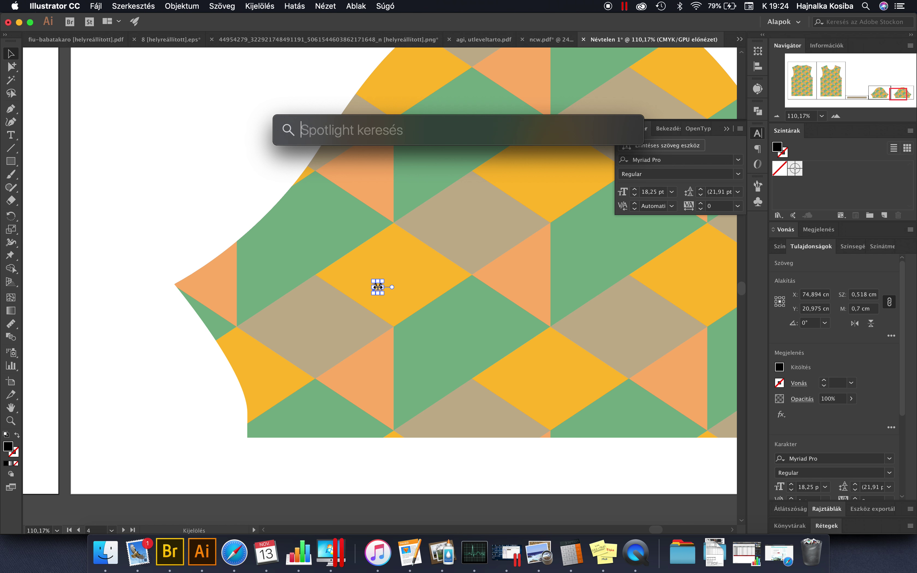
click(378, 287)
drag(380, 291, 177, 283)
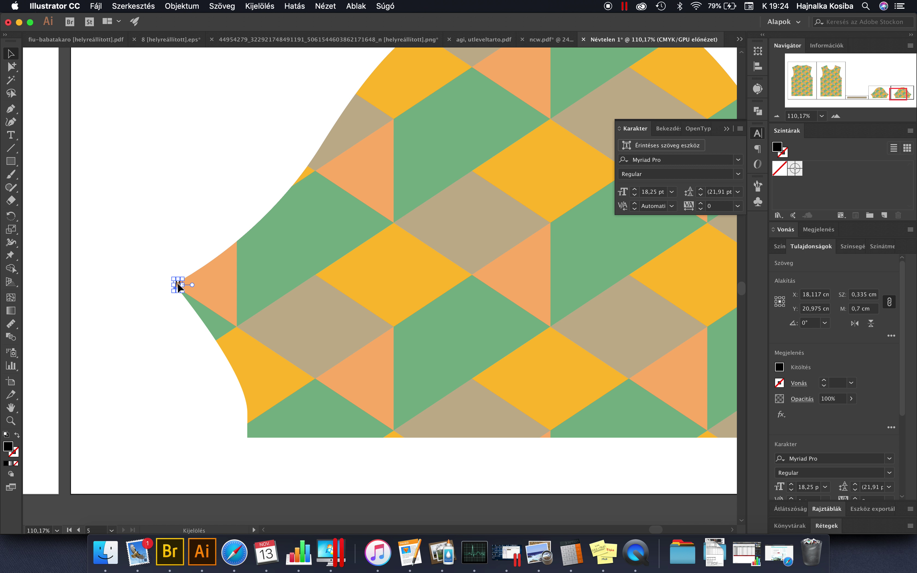
Add to the Stickies note: "De teheted alulra is. Ezek mindig legyenek minden elemen rajta. Hogy a varrodának kőnyebb legyen"
click(601, 554)
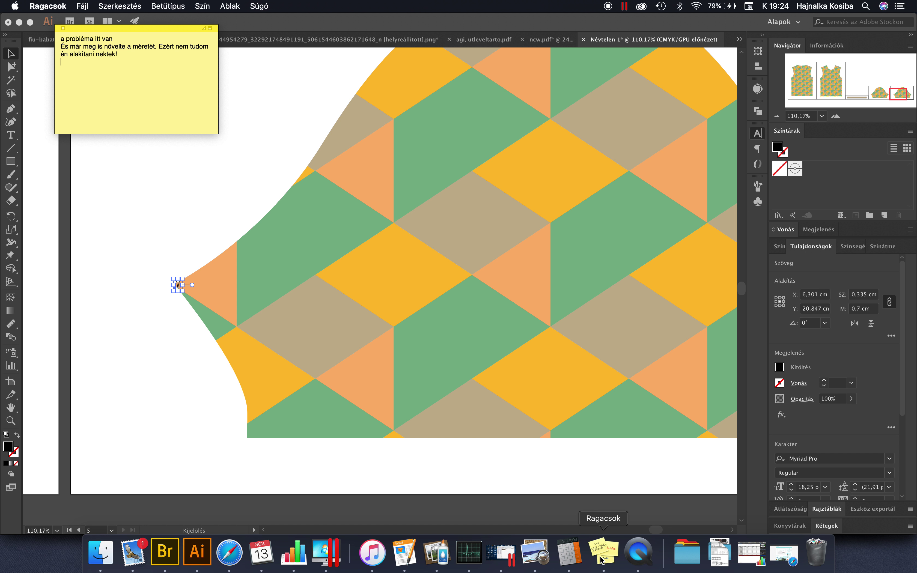
text(de teheted alulra is. Ezek mindig legyenek minden elemen)
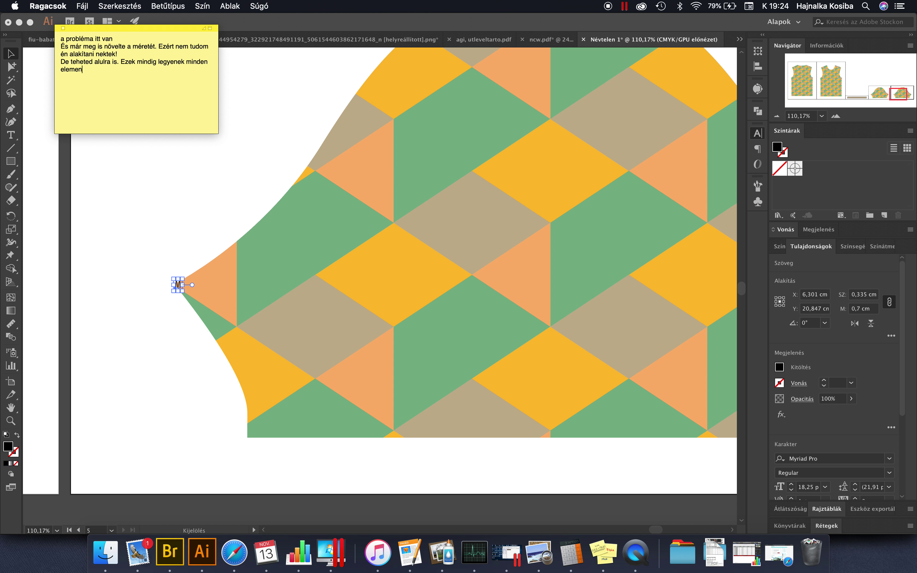
text(ogy a )
text(legyen)
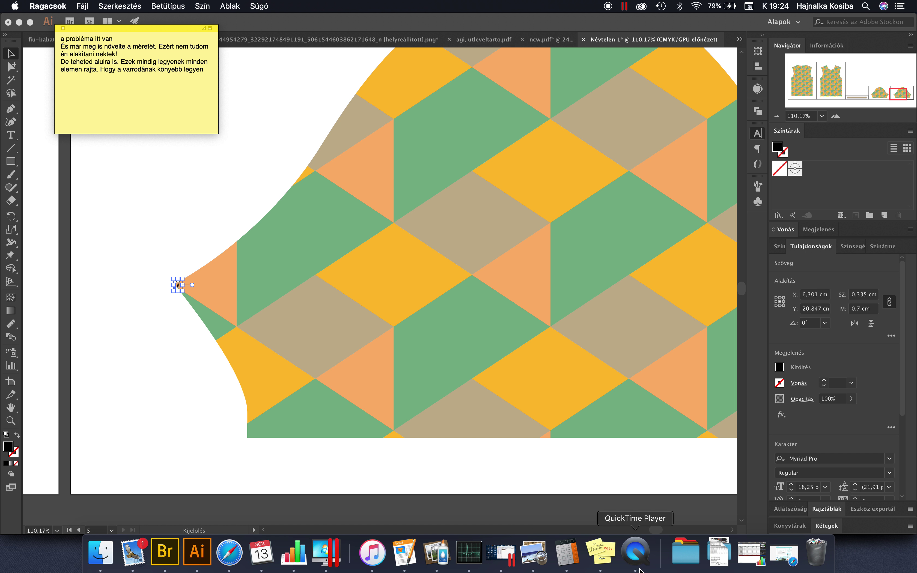
click(777, 116)
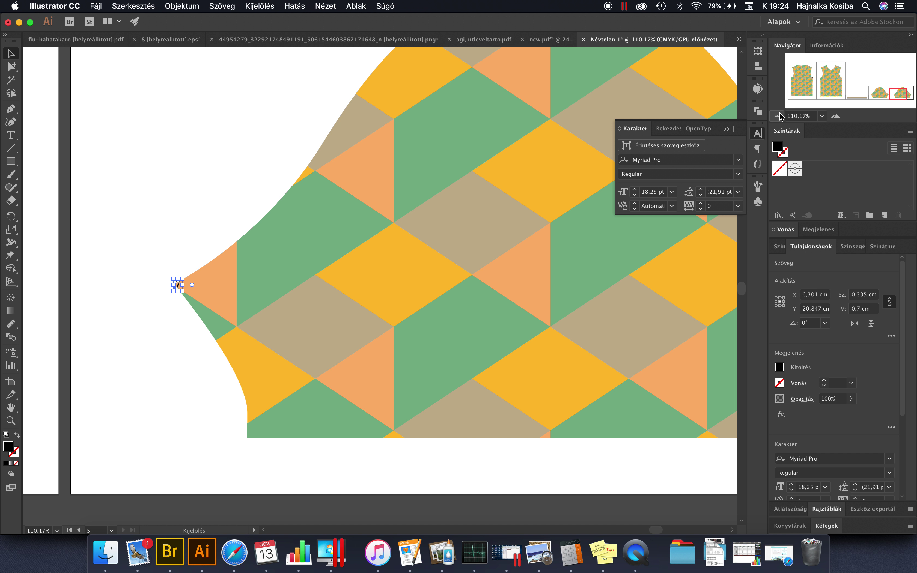
click(778, 116)
click(778, 116)
click(778, 116)
drag(287, 188, 319, 288)
key(super+z)
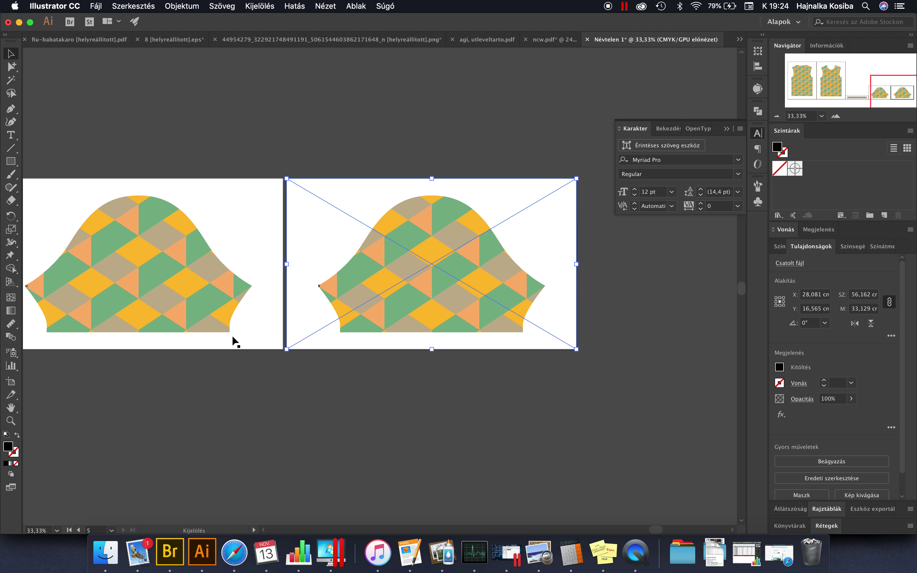
Add to the Stickies note: "De mindig a széléhez nagyon közel. Vagy vonalra. Vagy vonalon épp kívülre."
click(603, 550)
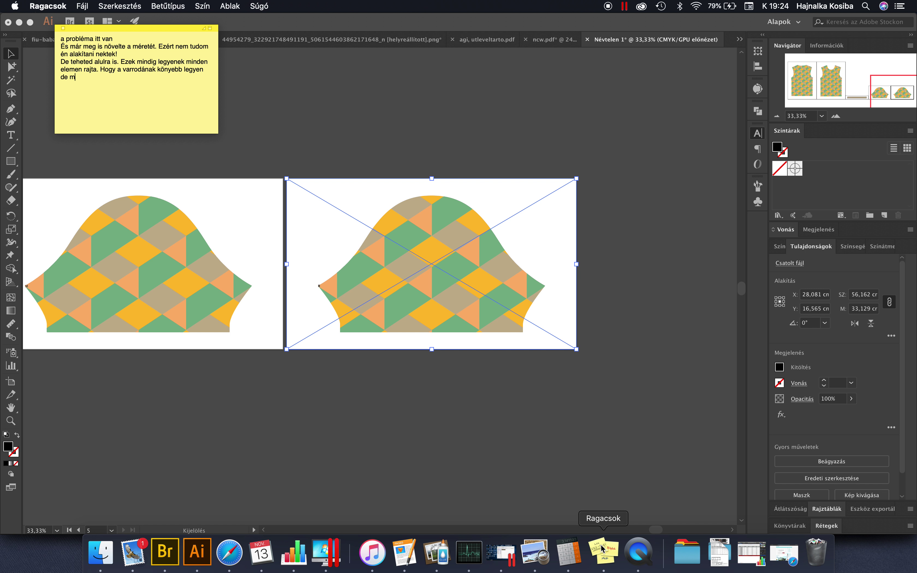
text(g a széléhez nagyon köz)
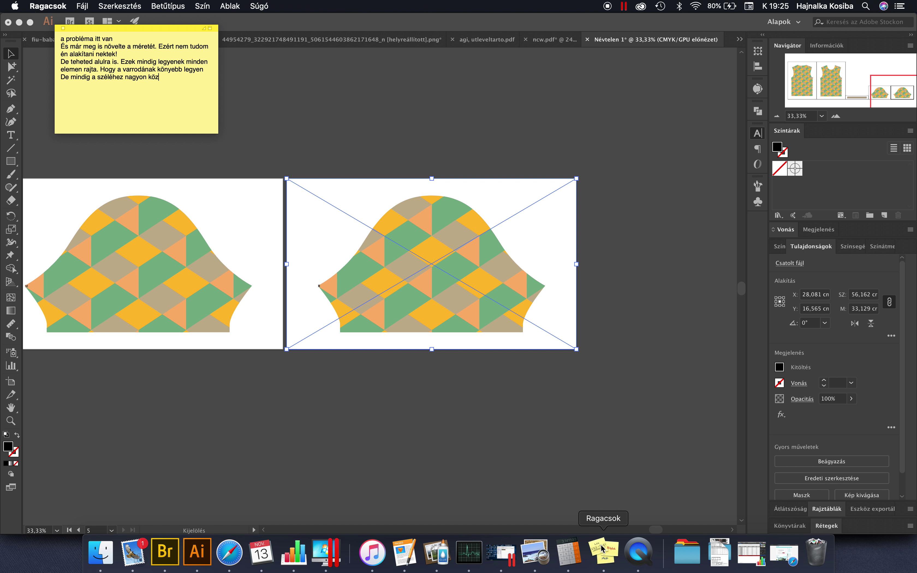
text(el. vagy vona)
text(gy)
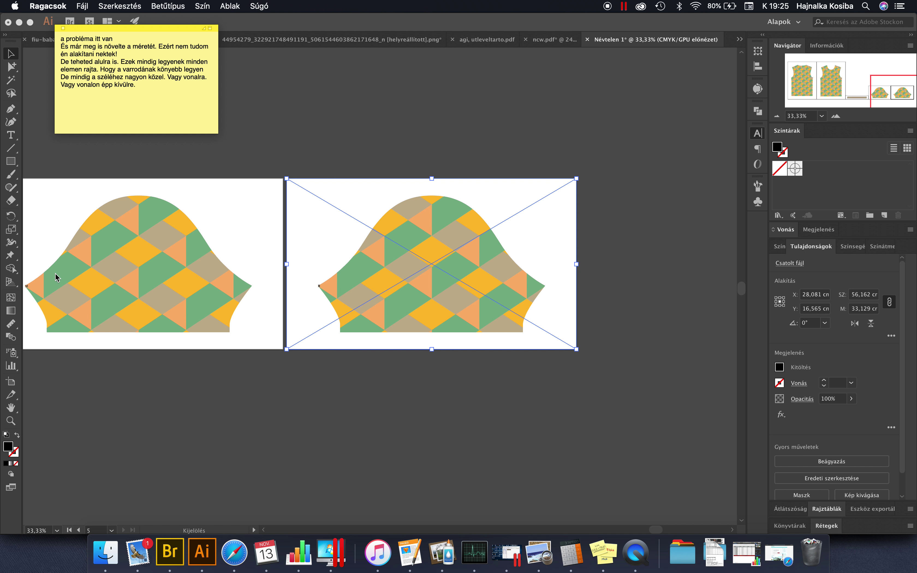
Shrink the second sleeve's artboard with the Artboard tool so its edges fit the sleeve's outline
click(13, 378)
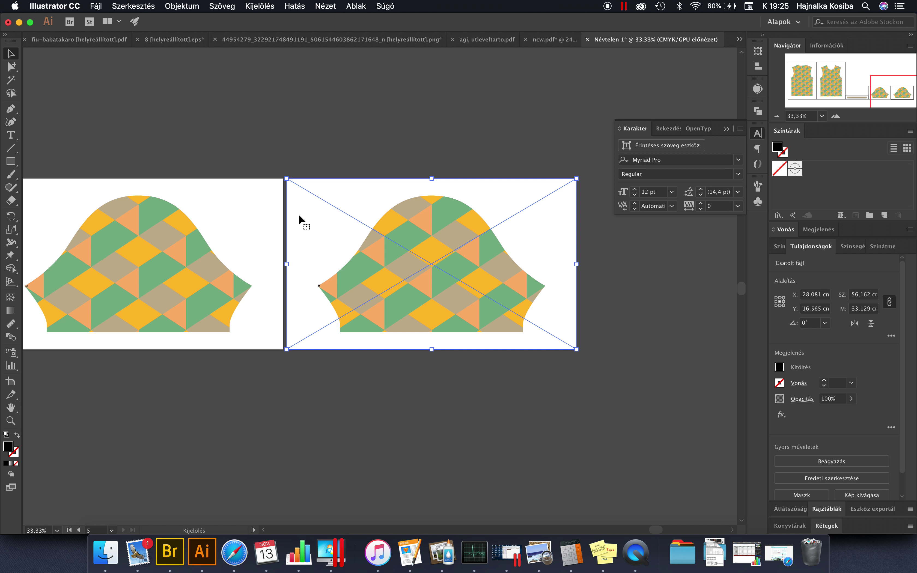
click(11, 381)
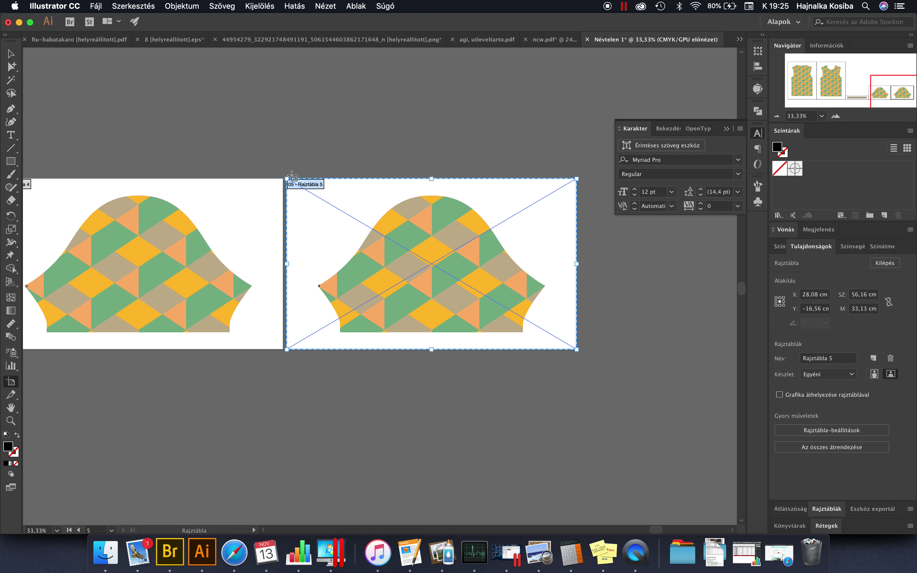
drag(286, 178, 319, 196)
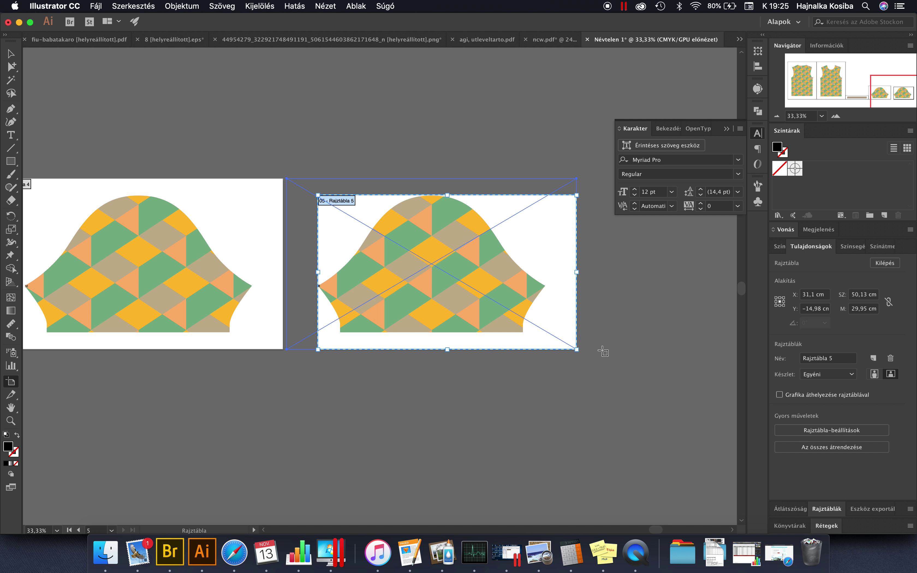
drag(575, 349, 546, 333)
Shrink the first sleeve's artboard so its edges fit the sleeve's outline
click(233, 207)
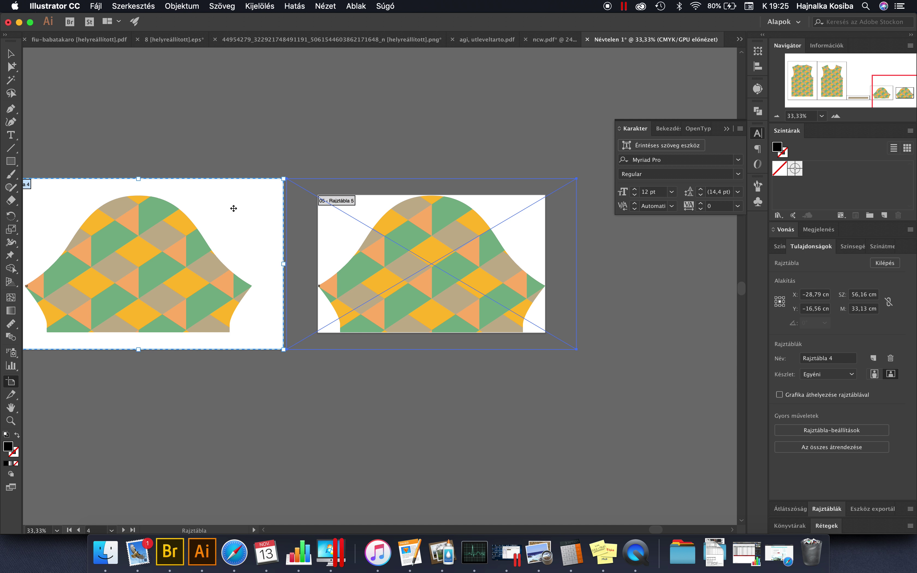
drag(283, 178, 252, 195)
scroll(253, 196, left, 10)
scroll(253, 196, down, 2)
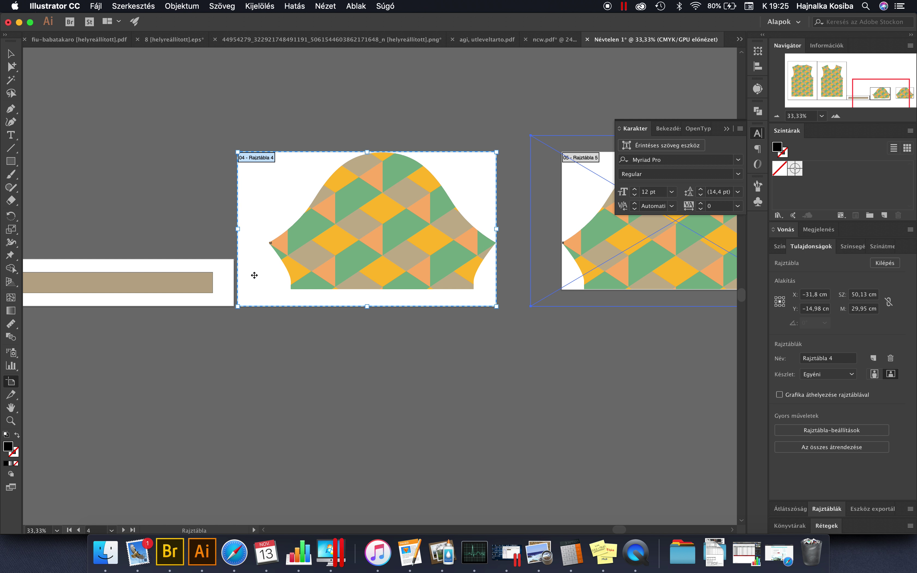
drag(238, 308, 270, 291)
Shrink the artboard of the narrow beige strip so its edges fit the strip
click(233, 262)
drag(233, 261, 216, 274)
scroll(215, 273, left, 10)
scroll(215, 273, down, 1)
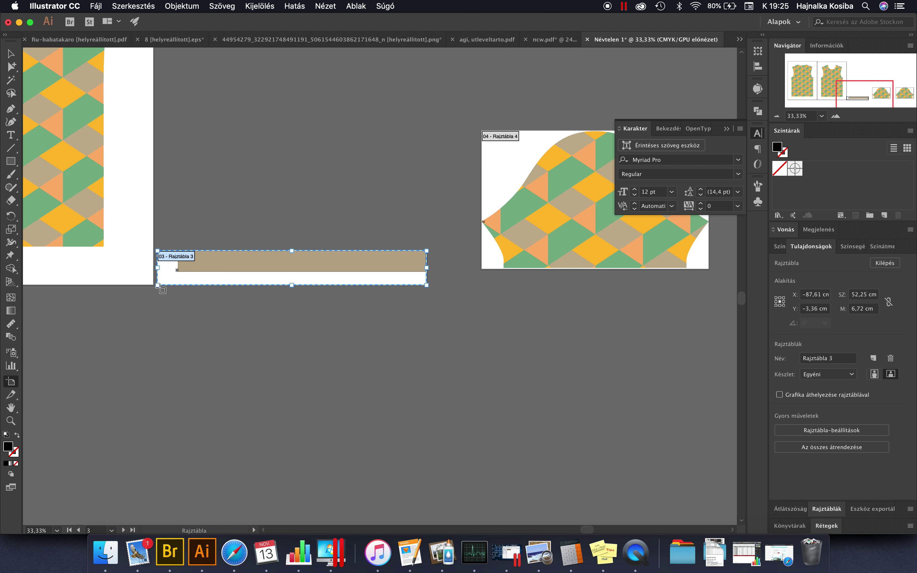
drag(158, 285, 177, 272)
Draw a new artboard fitted to the edges of the body piece with the deep neckline and delete its oversized artboard
scroll(245, 301, left, 9)
scroll(245, 301, up, 2)
click(299, 317)
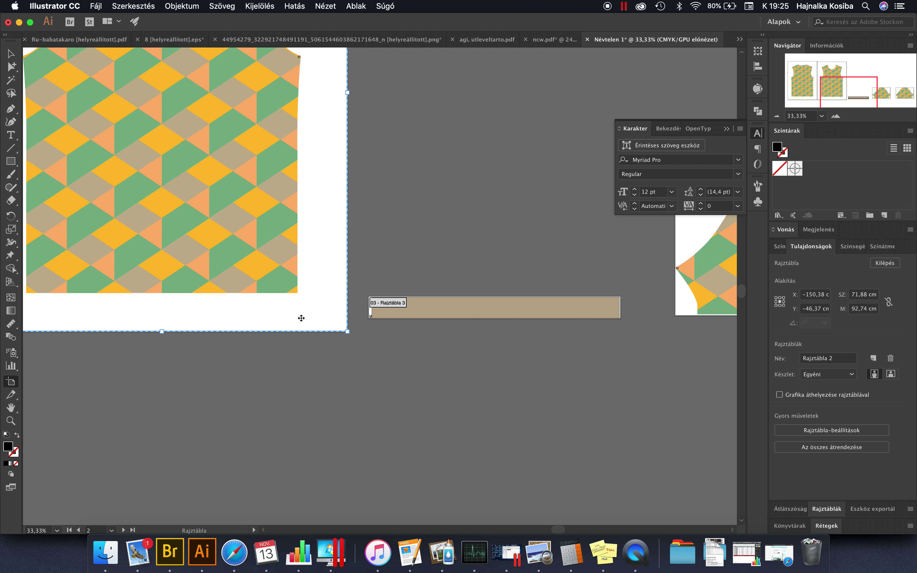
key(super+z)
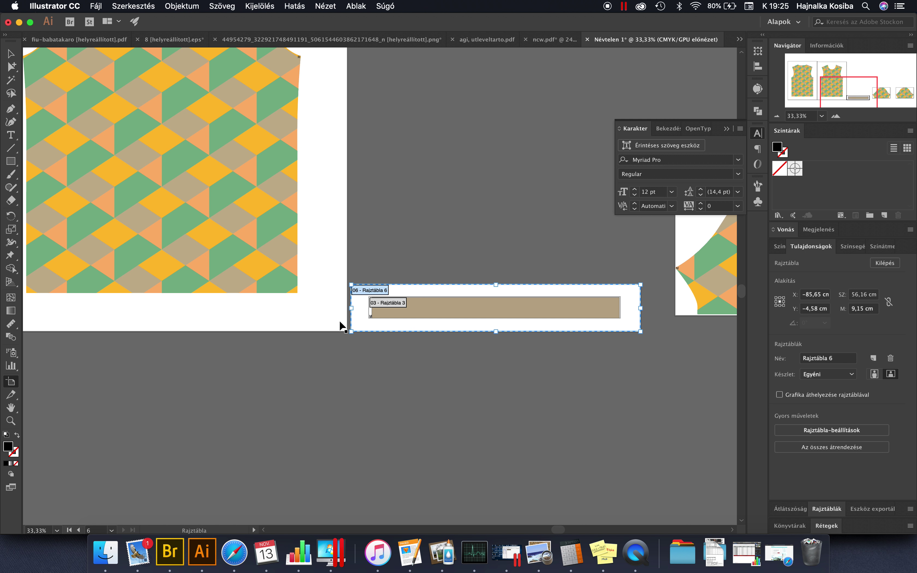
key(super+shift+z)
drag(339, 323, 302, 293)
scroll(303, 294, up, 7)
scroll(303, 293, left, 5)
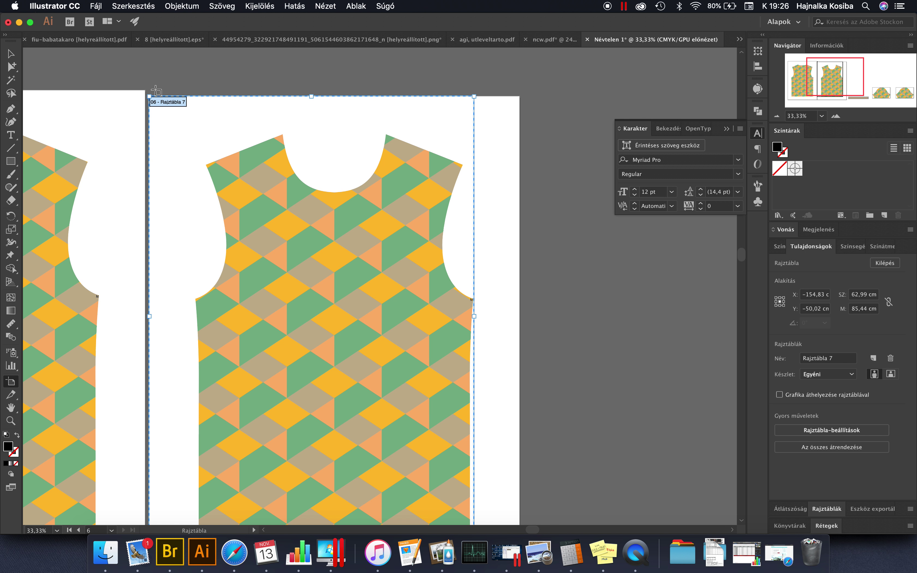
drag(149, 97, 194, 135)
drag(193, 135, 194, 134)
click(173, 102)
key(Delete)
Draw a new artboard fitted to the top and sides of the body piece with the shallow neckline and delete its oversized artboard
click(127, 127)
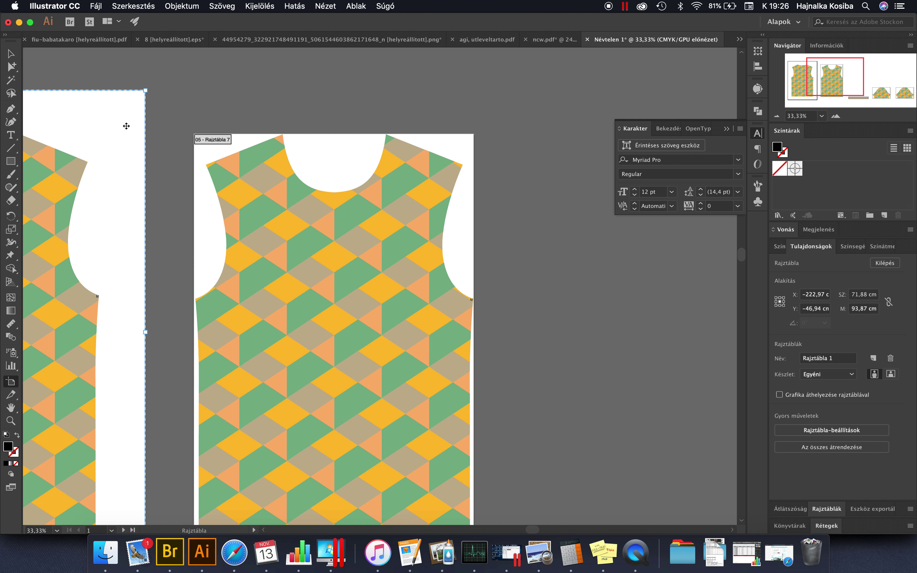
drag(146, 92, 100, 137)
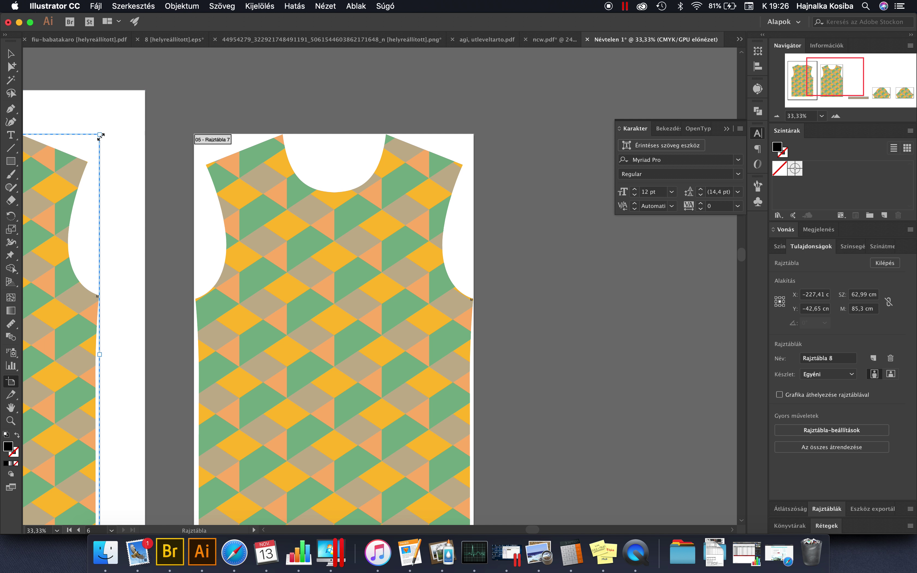
scroll(100, 137, left, 15)
drag(113, 152, 157, 147)
click(161, 114)
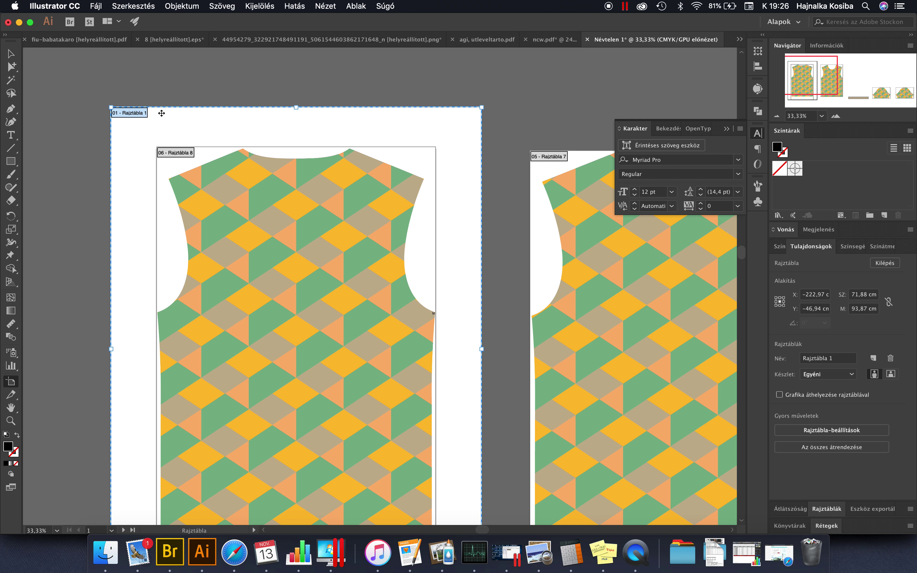
key(Delete)
Shorten the shallow-neckline piece's artboard to the hem, for a height of about 78.27 cm
scroll(295, 107, up, 10)
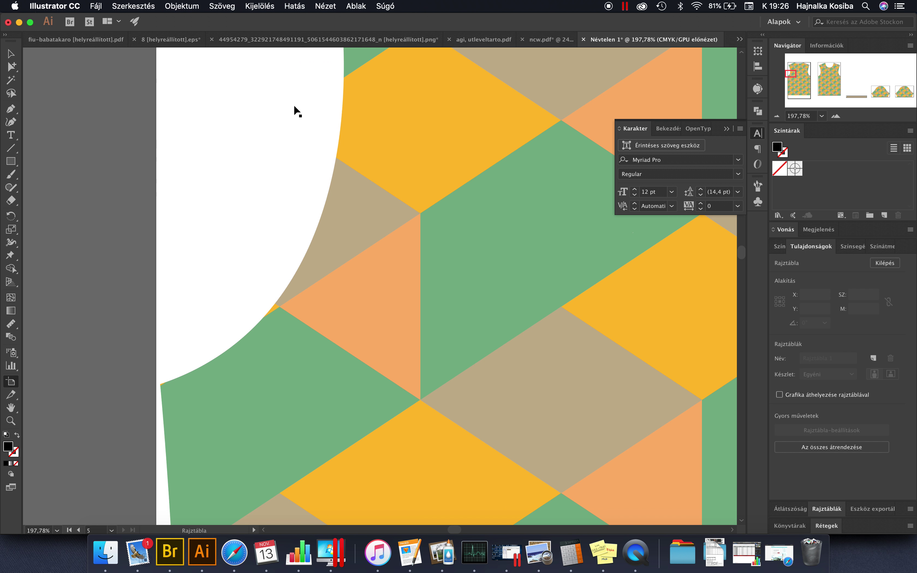
scroll(294, 107, down, 10)
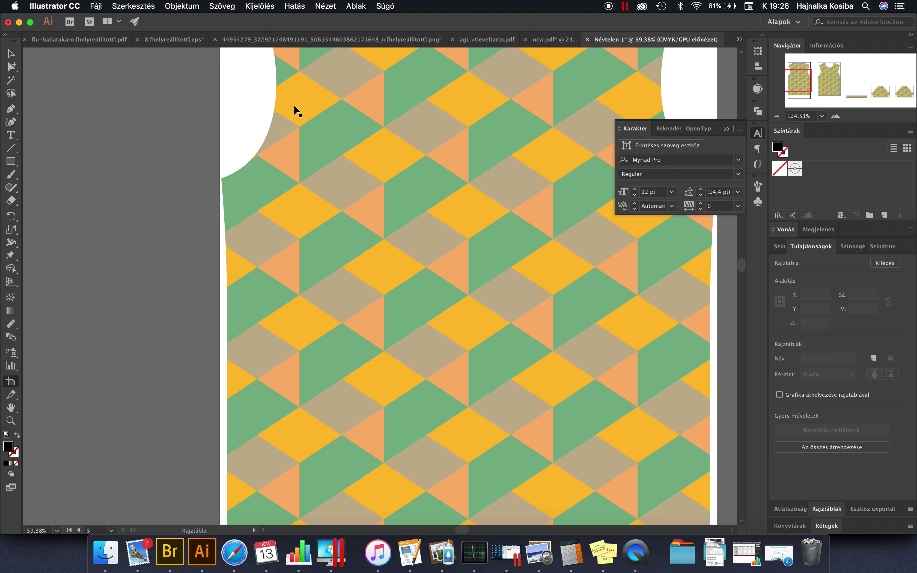
click(410, 367)
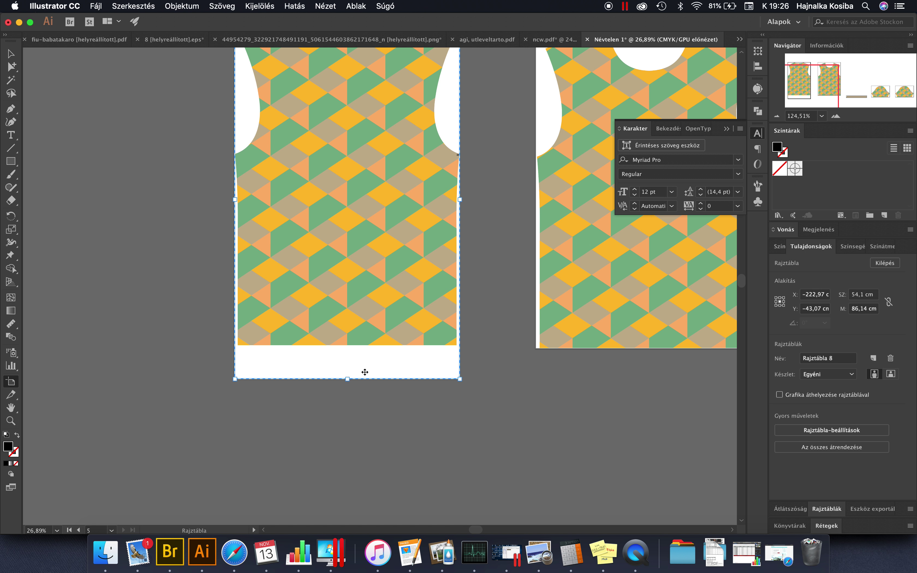
drag(349, 378, 353, 346)
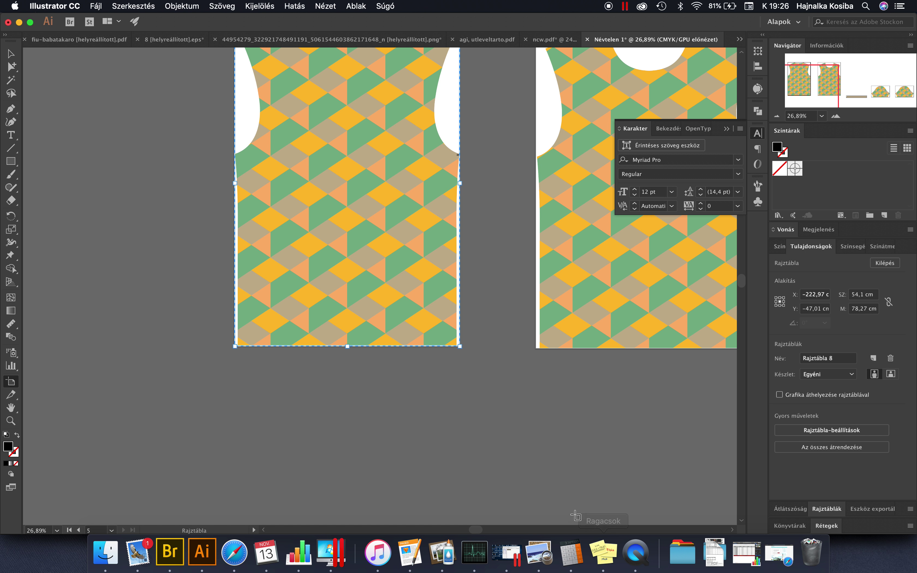
Switch to Stickies and add to the note: "Fontos h a rajztábla az elem széleihez legyen igazítva."
click(603, 561)
text(fontos h a)
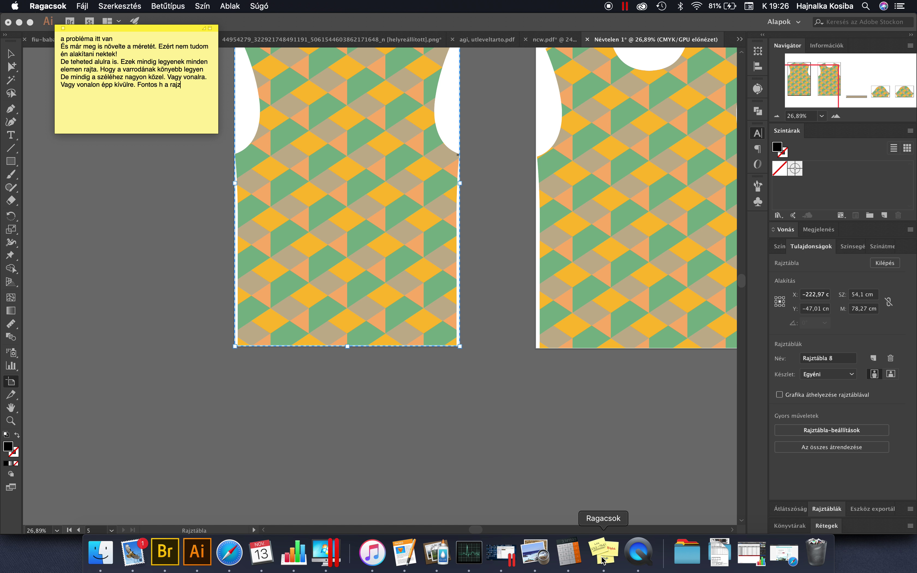
text( rajztábla az ele)
text(m széleihez legyen igazítva.)
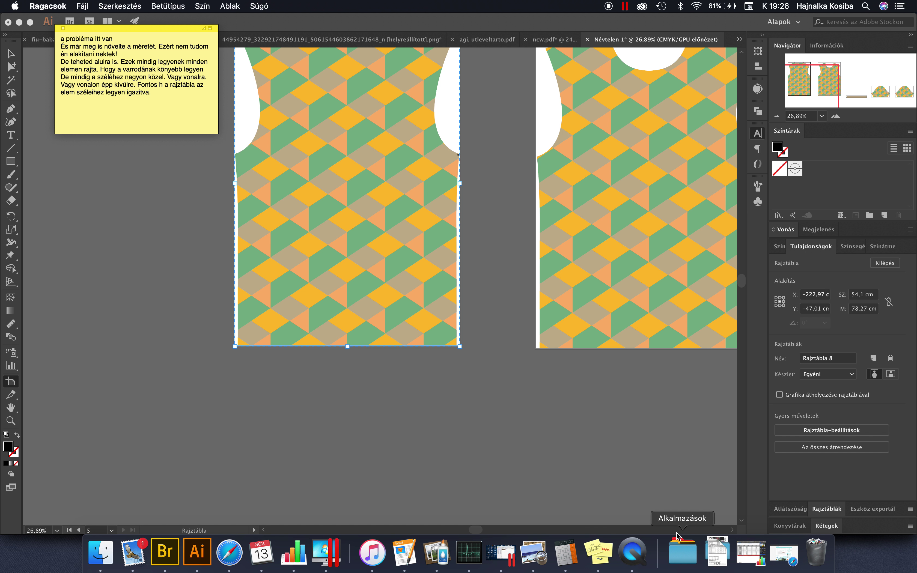
Return to Illustrator and start saving the document in the Anna_Nas folder as Anna_Nas_L.pdf in Adobe PDF format
click(547, 297)
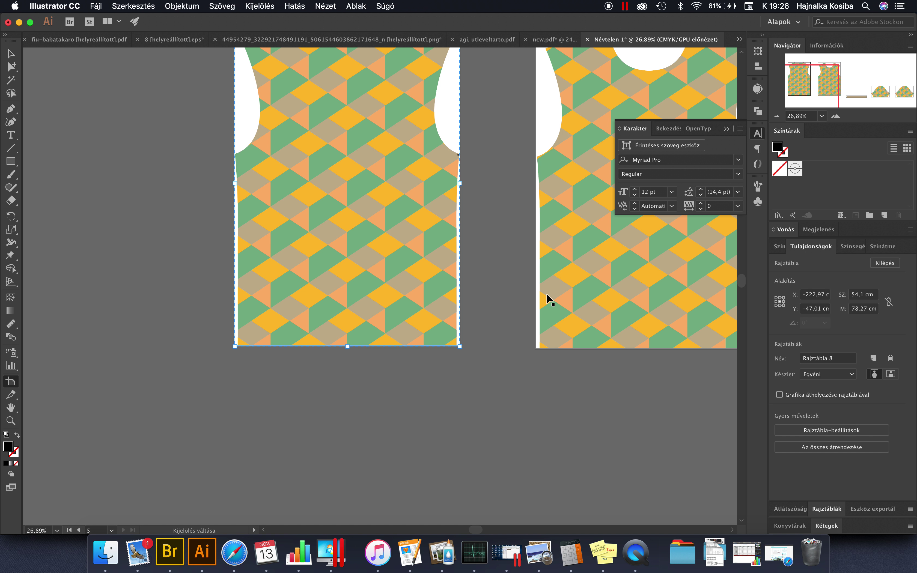
key(super+s)
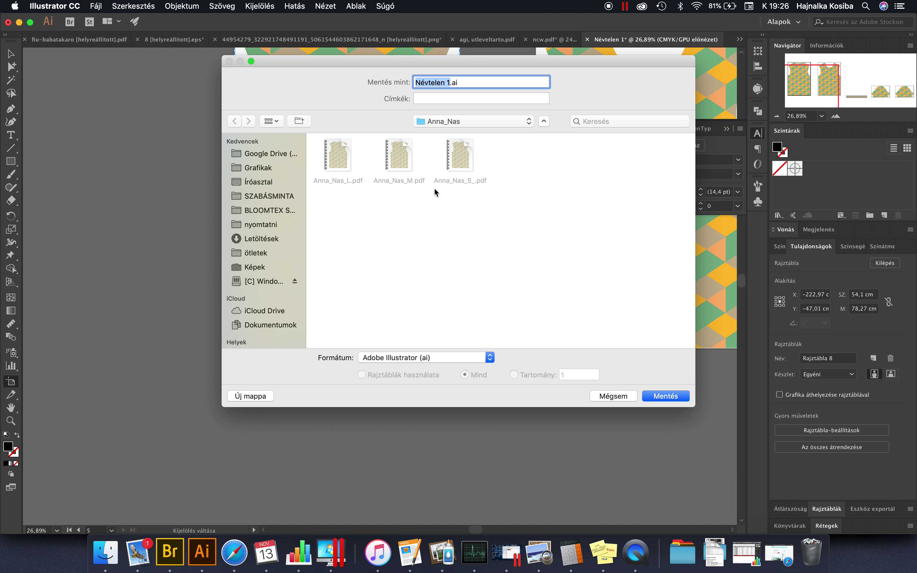
click(339, 153)
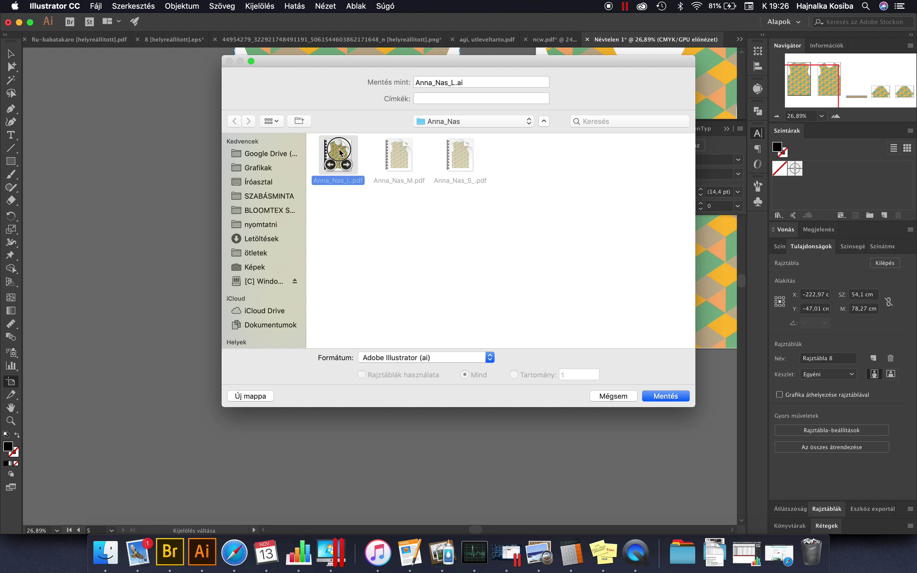
click(442, 354)
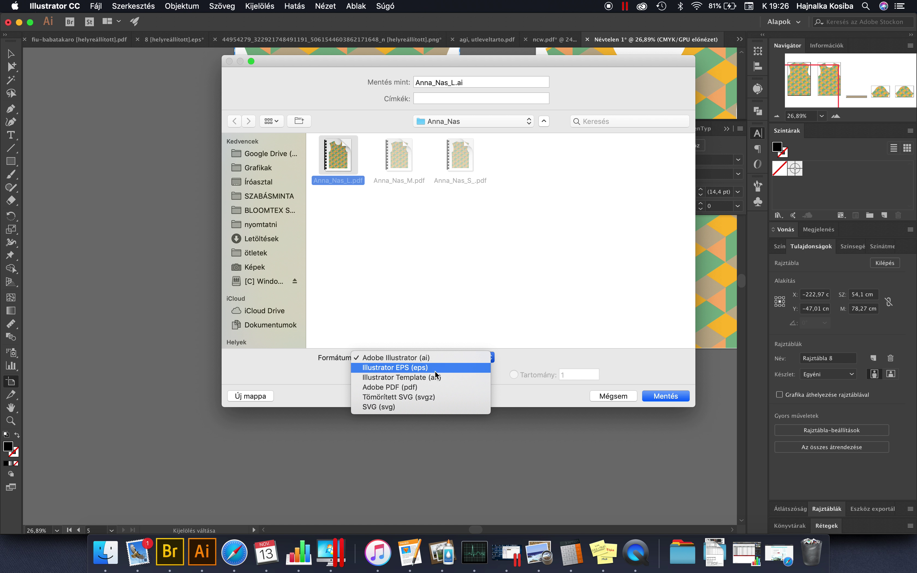
click(428, 386)
Enter "kész is van!" as the tag for the file being saved
click(447, 99)
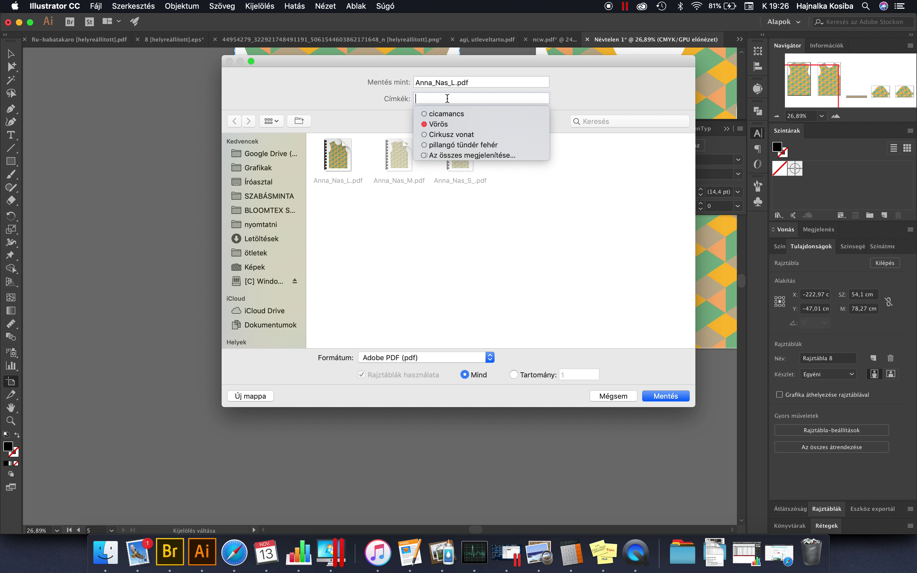
text(kész i s)
key(BackSpace)
key(BackSpace)
text(s van!)
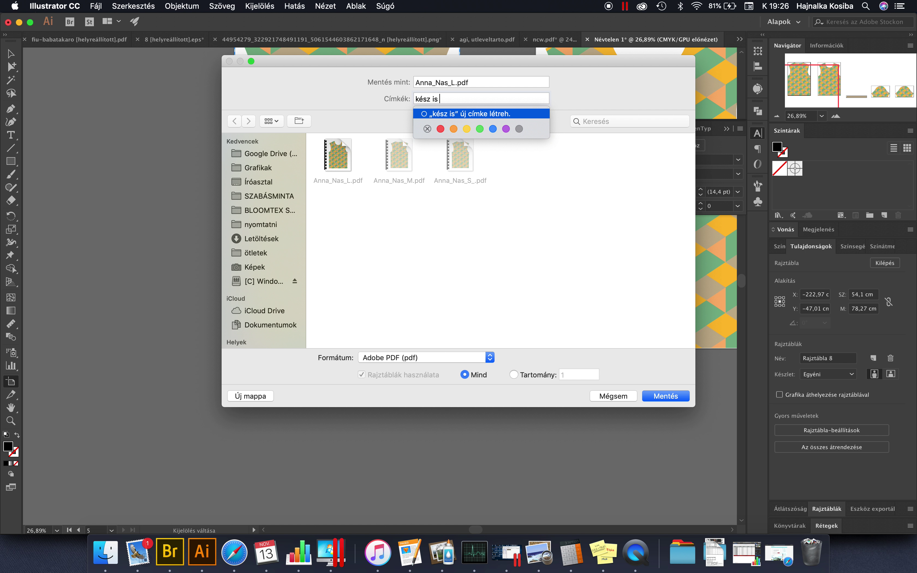